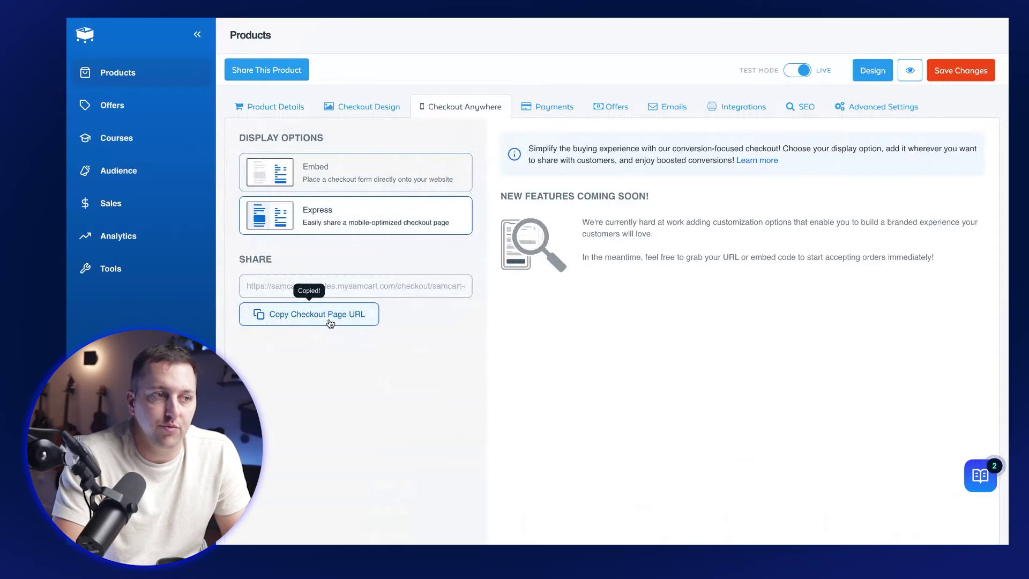
Step: Open a new browser tab for the French Learning checkout link
key("ctrl+t")
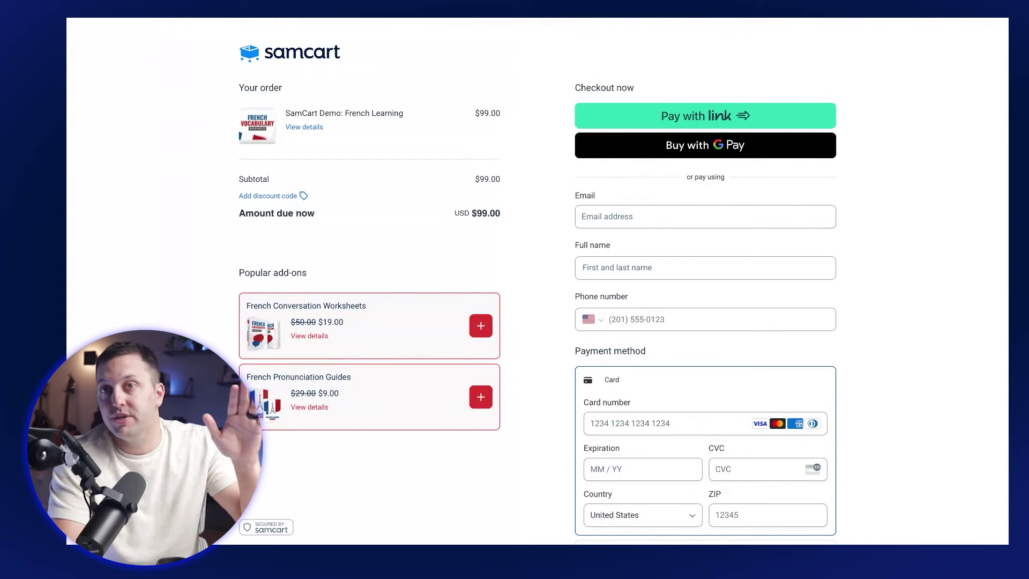
Step: Enter the buyer's email address and full name on the French Learning checkout
left_click(669, 219)
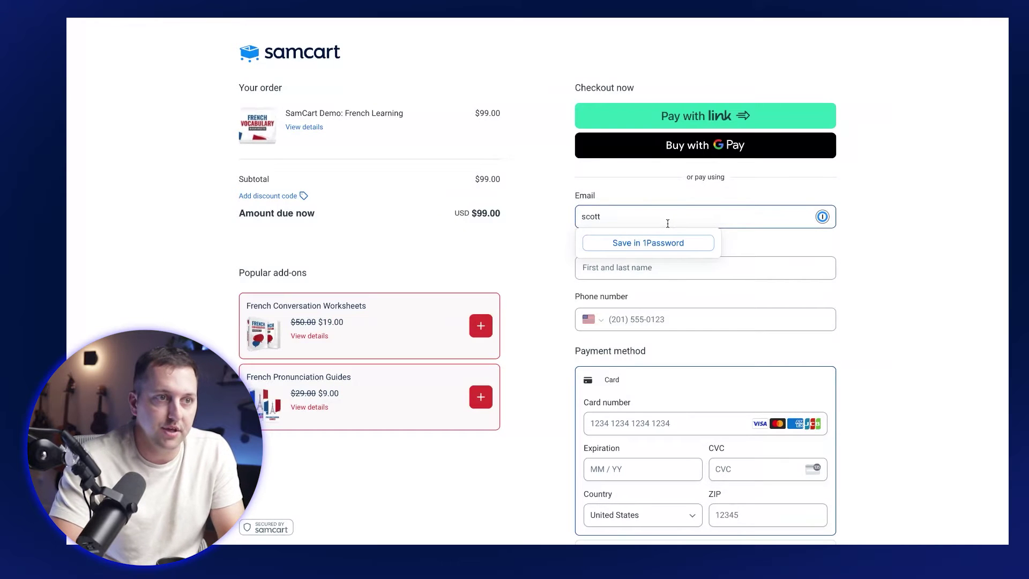
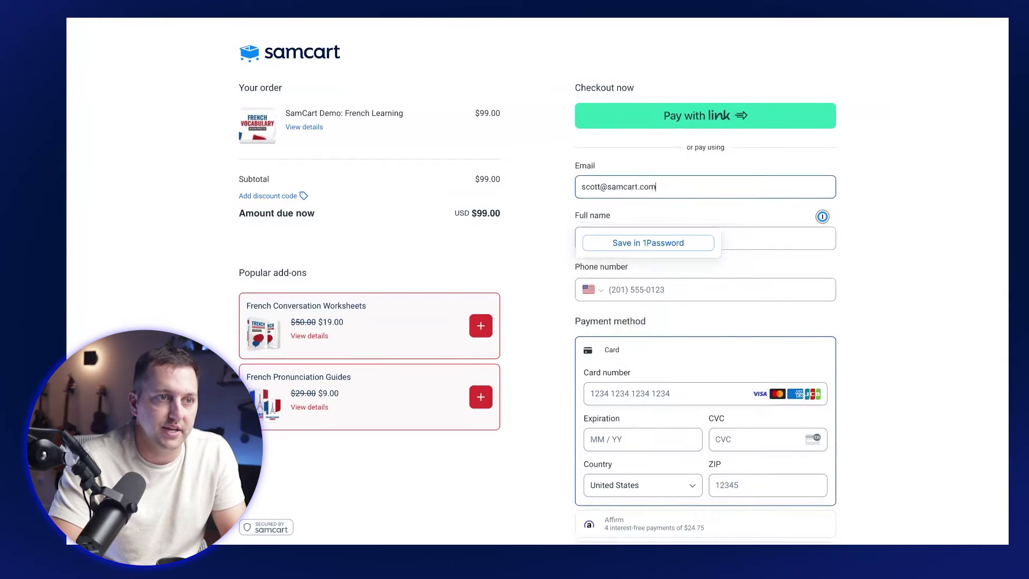
key("Tab")
scroll(869, 247, "down", 1)
scroll(870, 247, "down", 1)
left_click(644, 270)
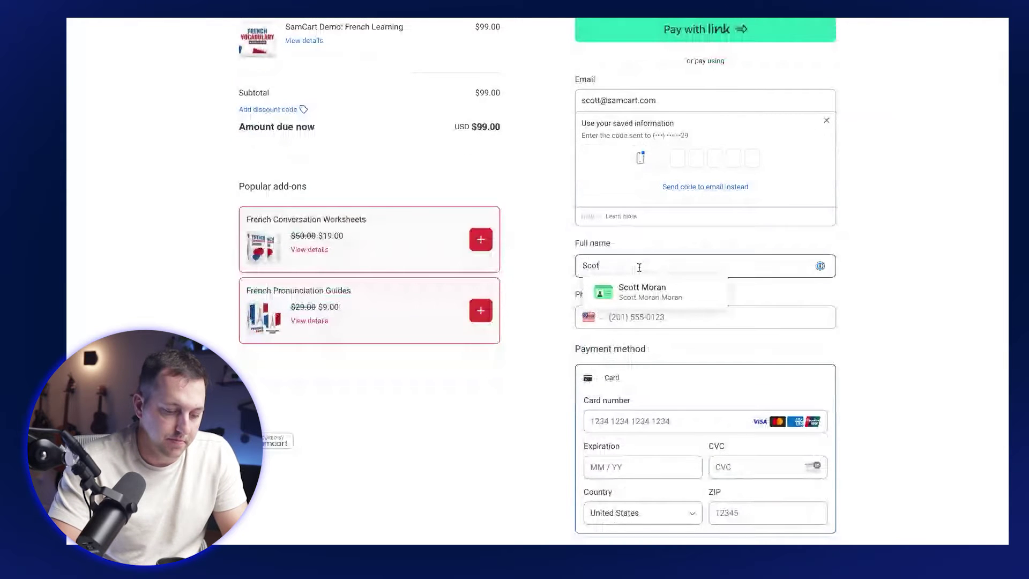
Step: Fill in the buyer's phone number to finish the prospect's details
key("Tab")
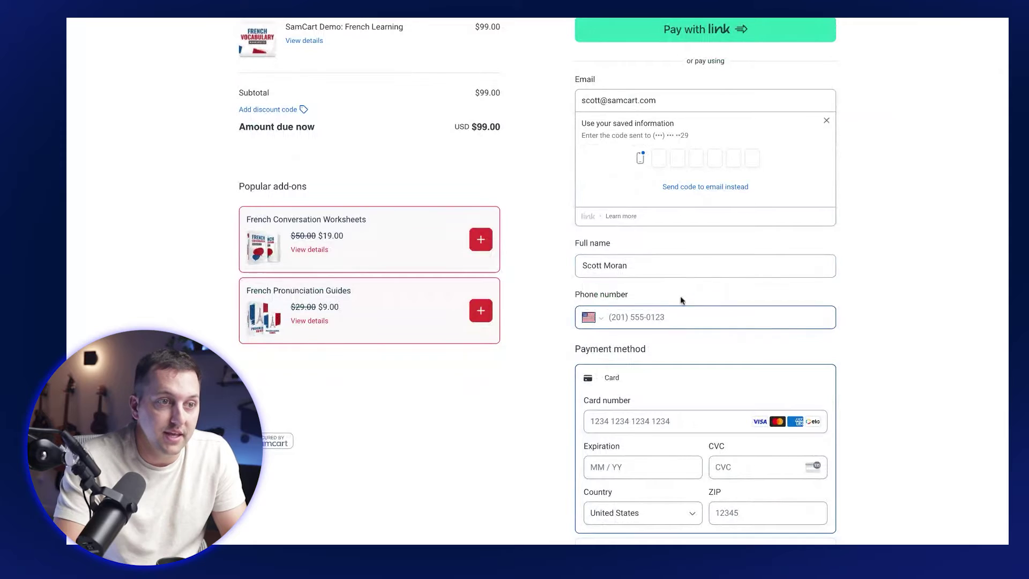
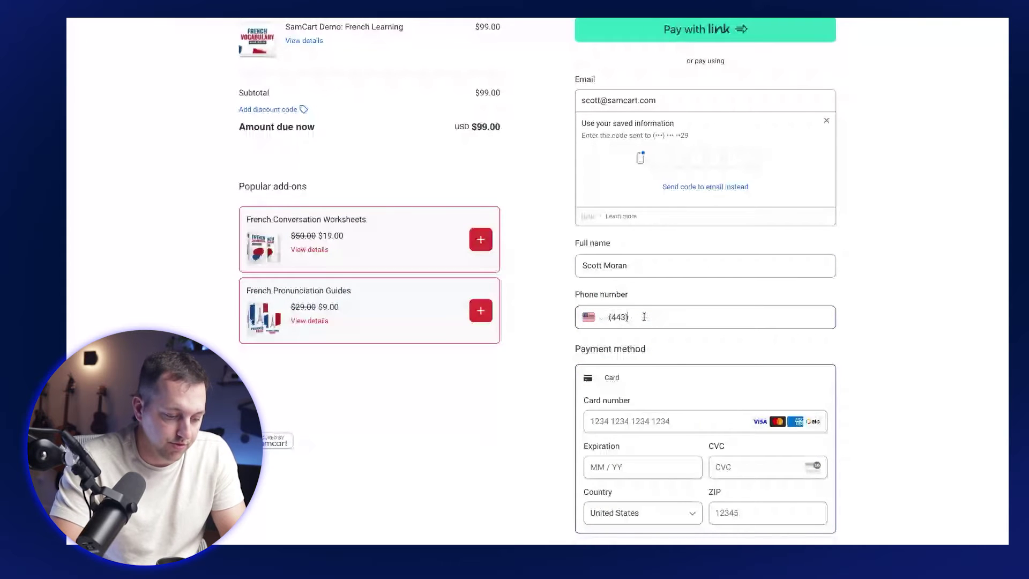
left_click(936, 293)
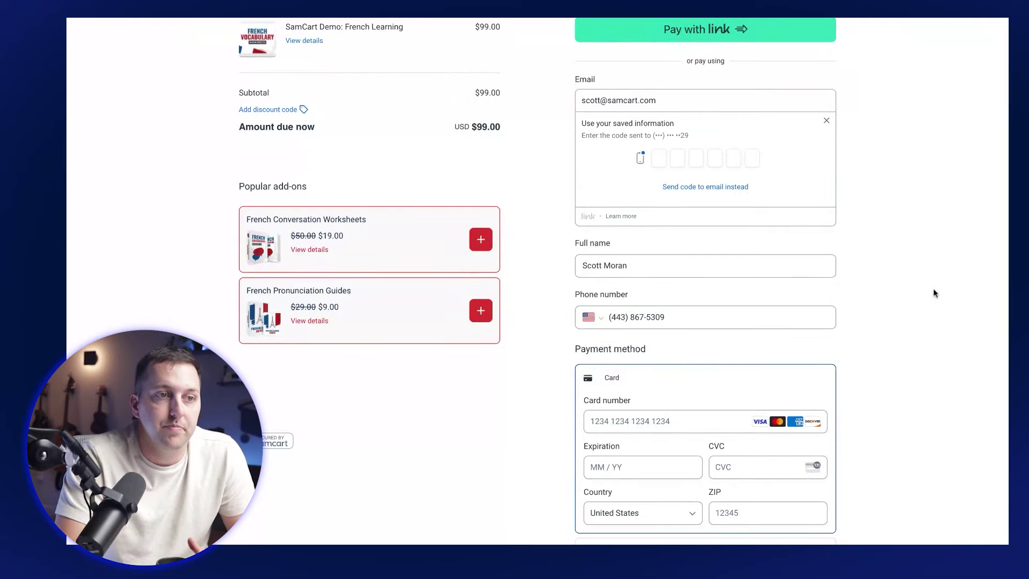
scroll(892, 281, "up", 2)
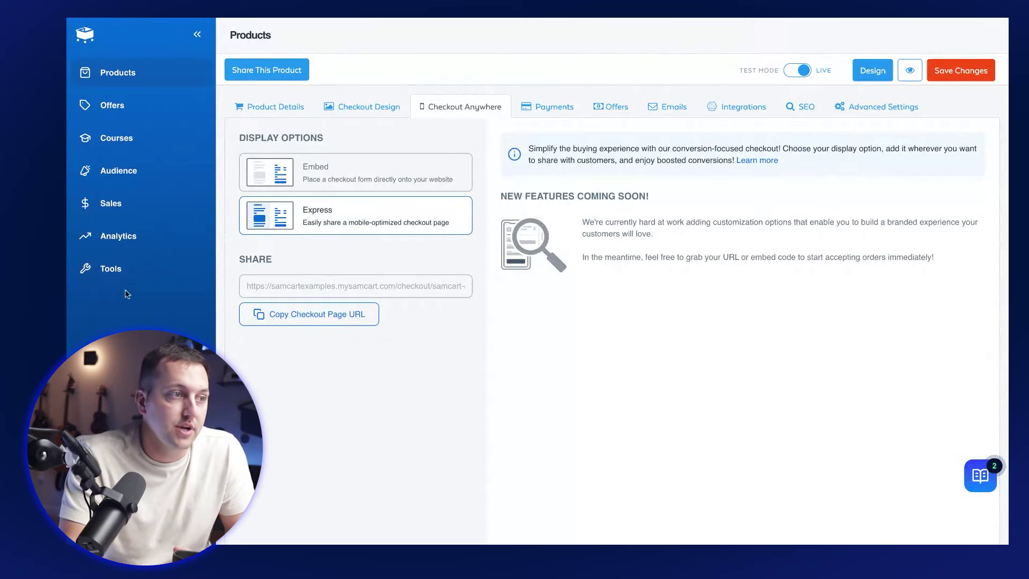
Step: Go to Tools to view the Cart Abandonment prospects table
left_click(134, 269)
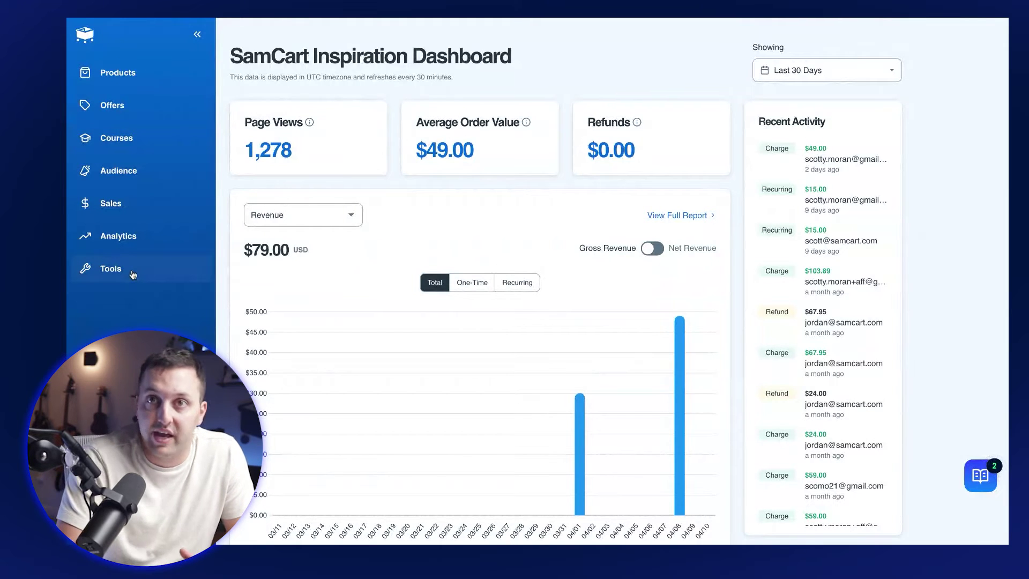
left_click(110, 268)
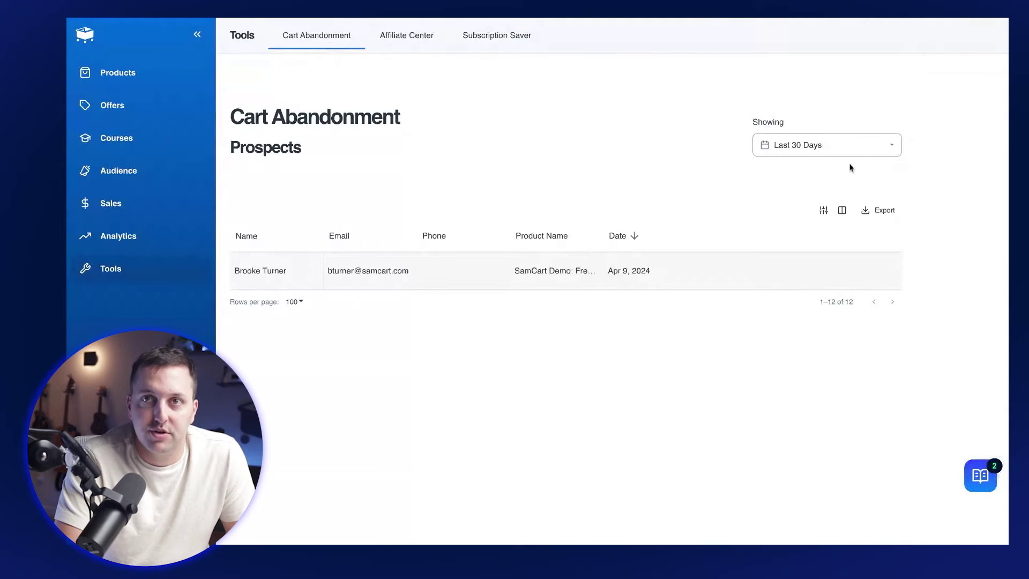
Step: Change the prospects date range to All Time and browse entries back to May 2023
left_click(836, 150)
scroll(729, 327, "down", 2)
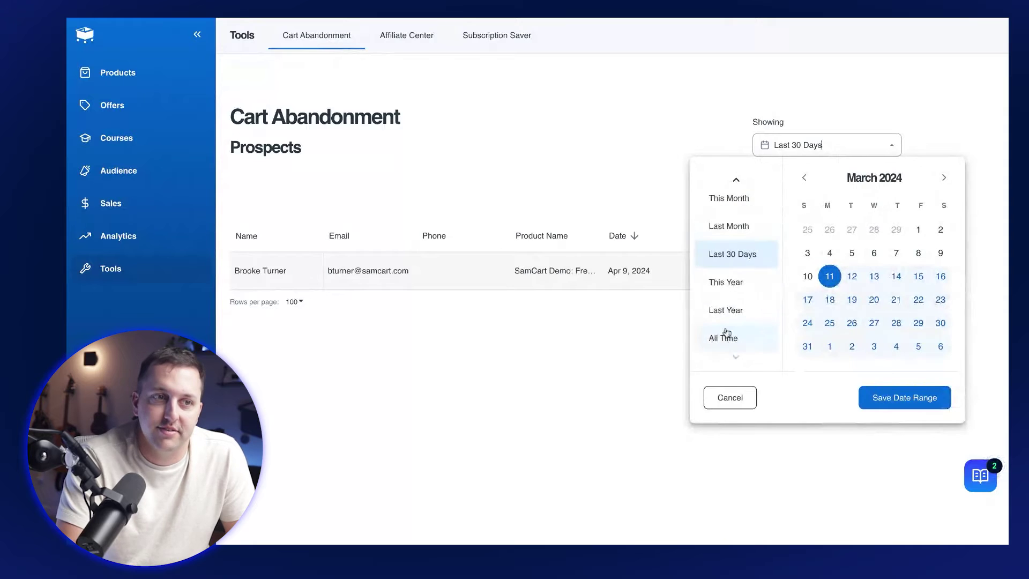
left_click(726, 340)
left_click(893, 401)
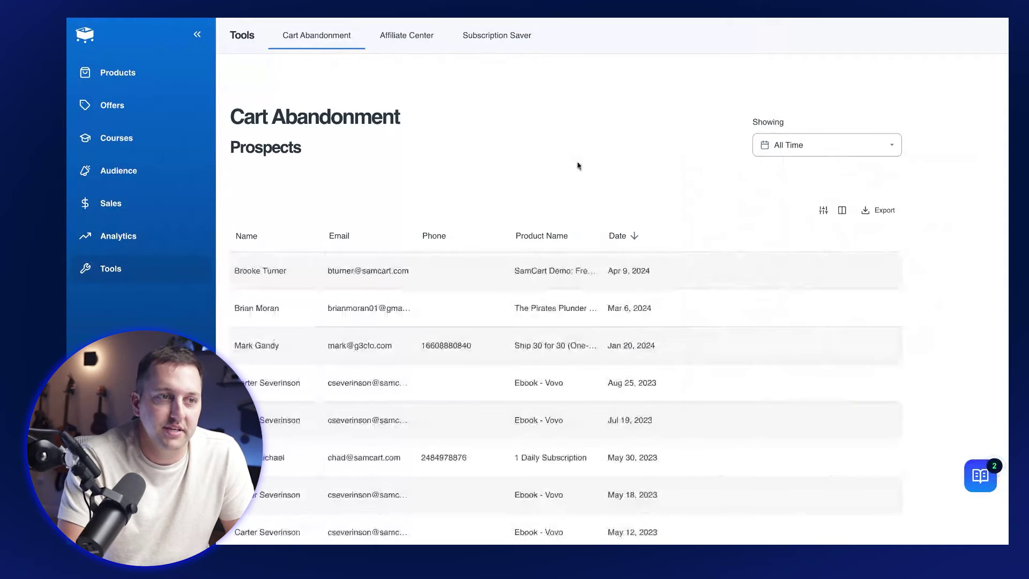
scroll(488, 285, "down", 2)
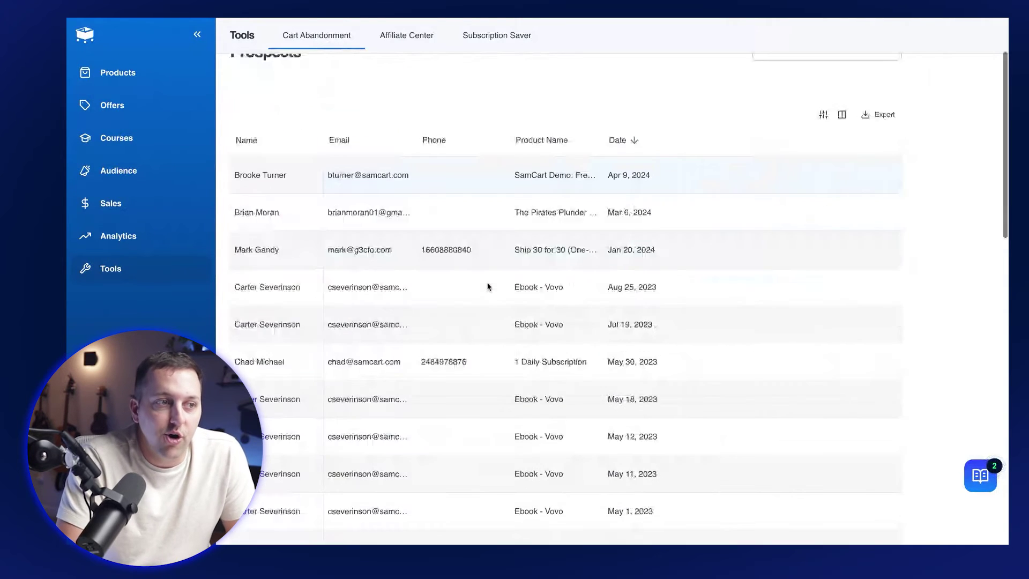
scroll(488, 287, "down", 1)
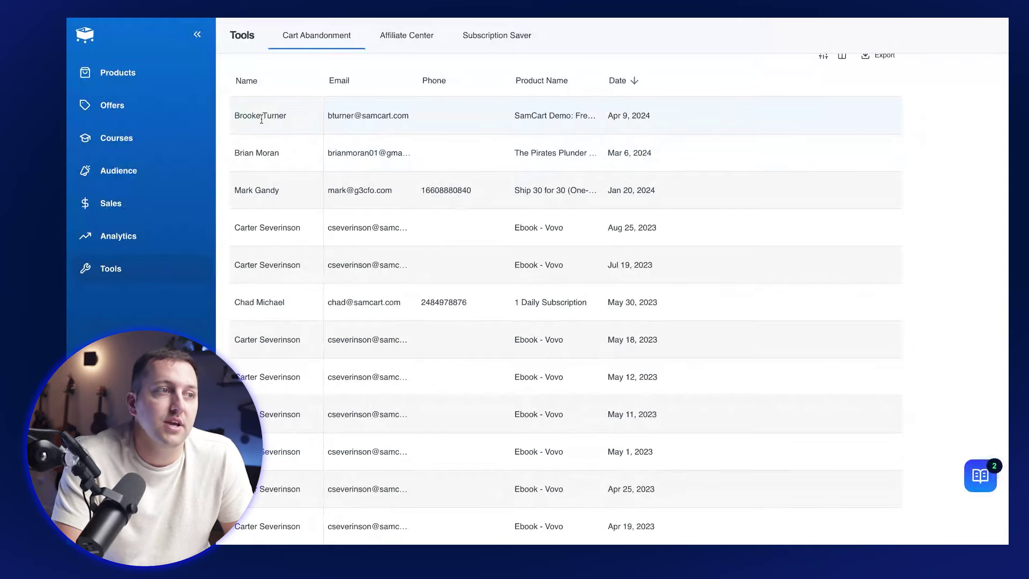
scroll(458, 163, "down", 3)
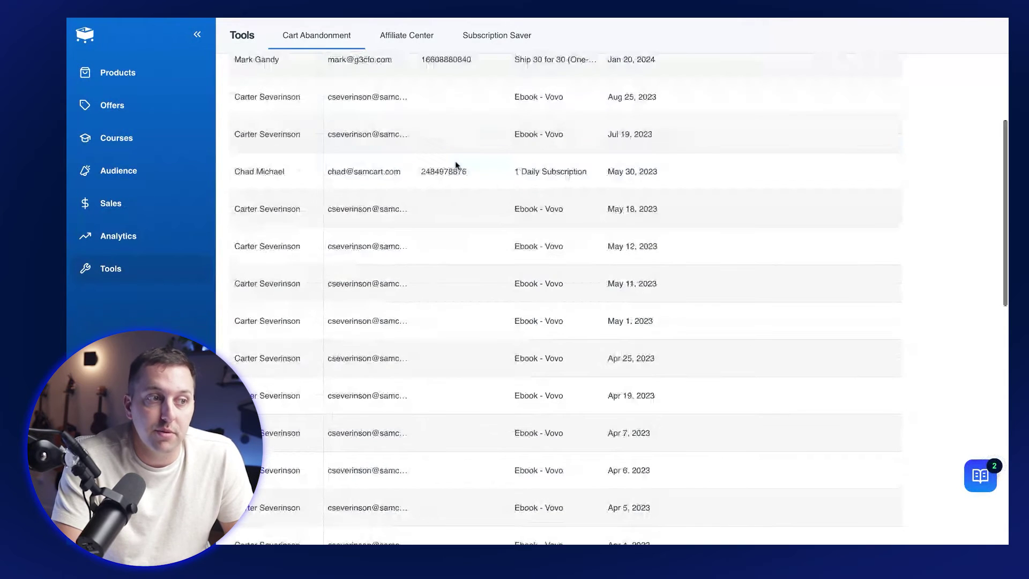
scroll(452, 174, "down", 10)
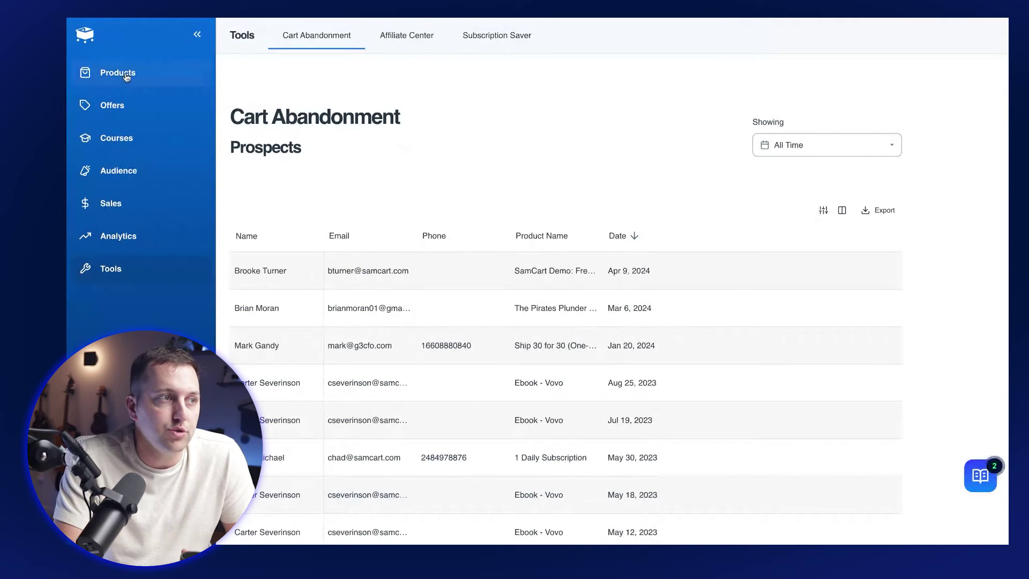
Step: Search Products for 'samcart demo' and open SamCart Demo: French Learning
left_click(550, 271)
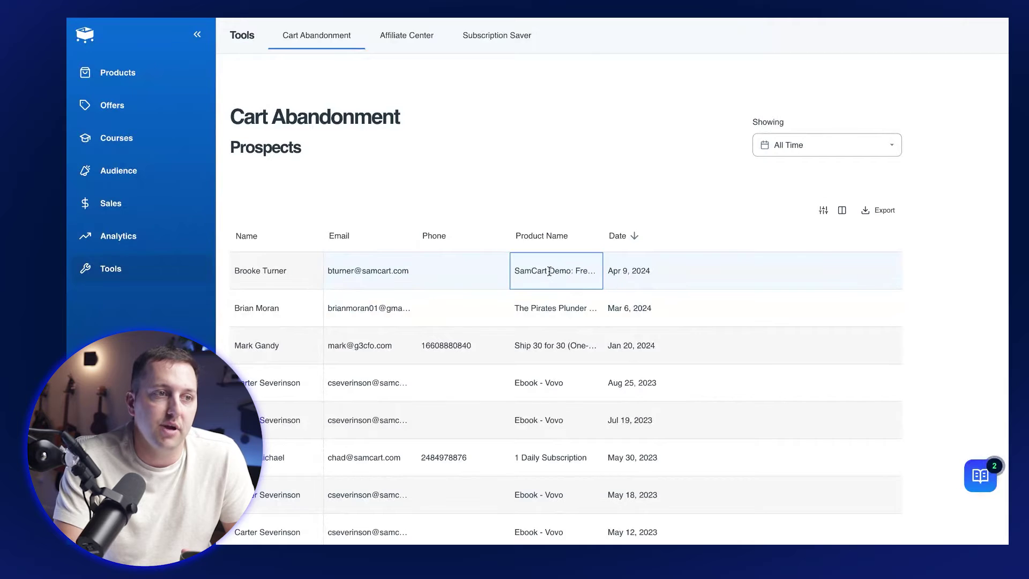
left_click_drag(529, 272, 570, 271)
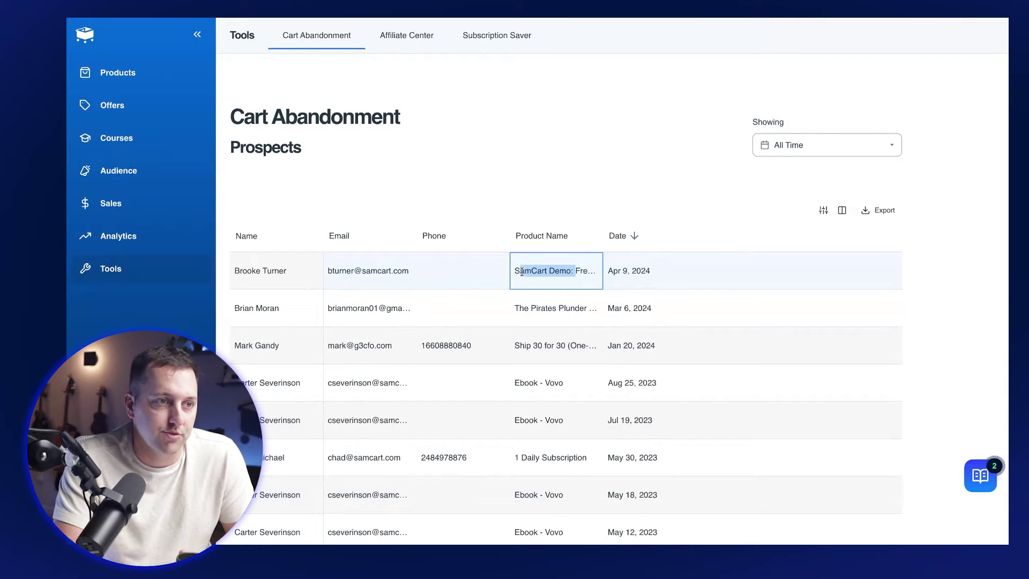
left_click(121, 80)
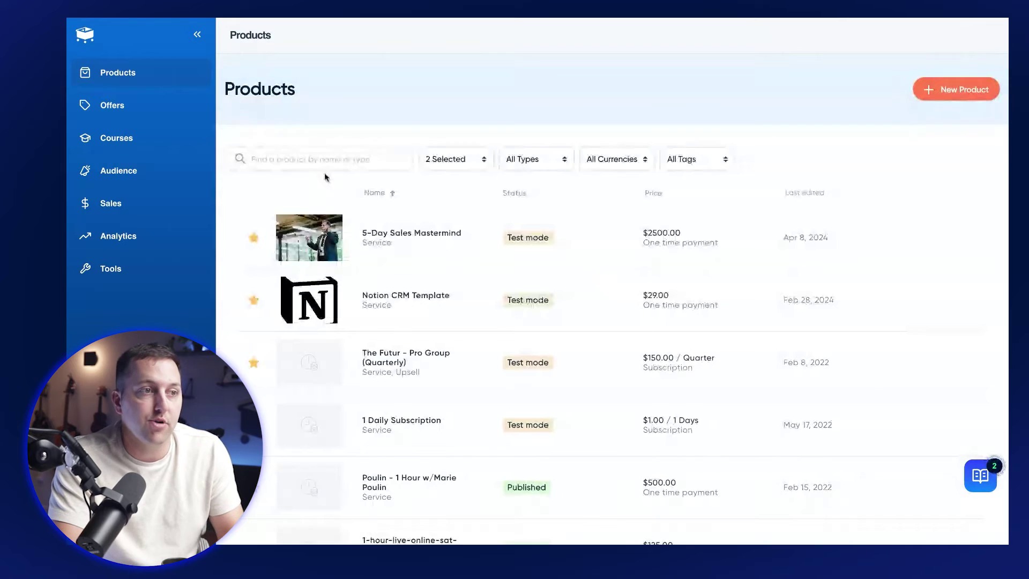
left_click(322, 161)
type("samcart d")
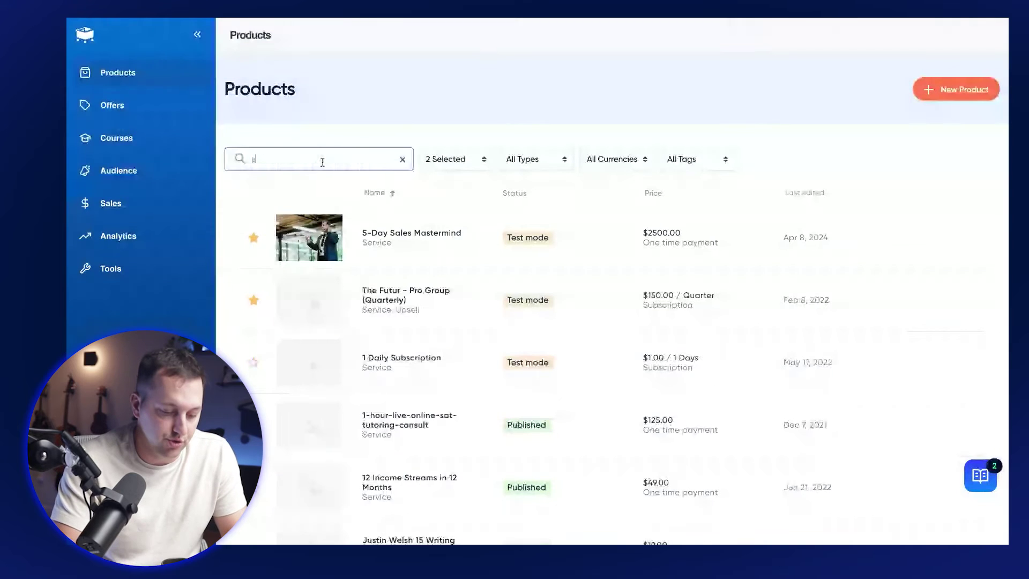
type("emo")
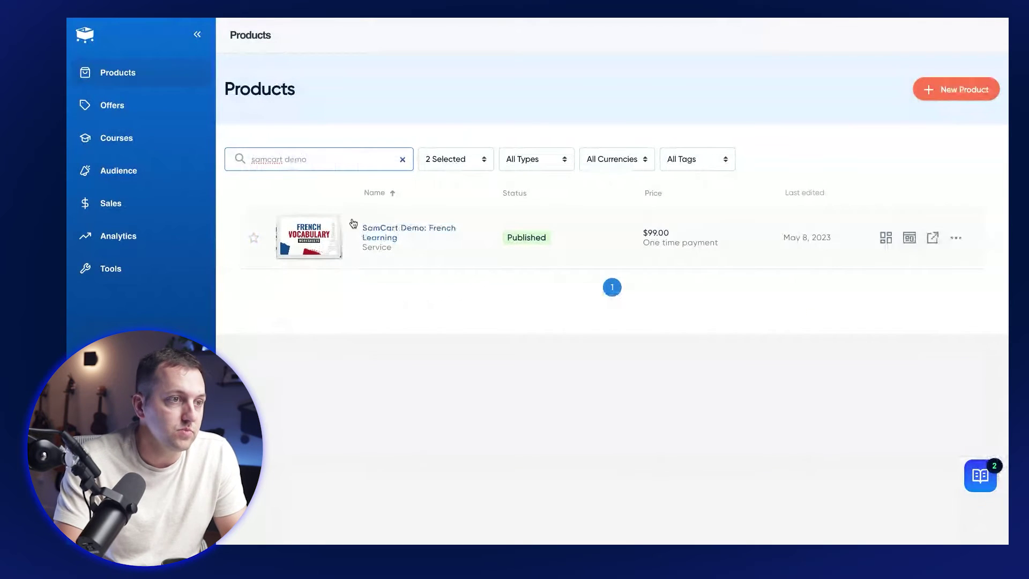
left_click(381, 236)
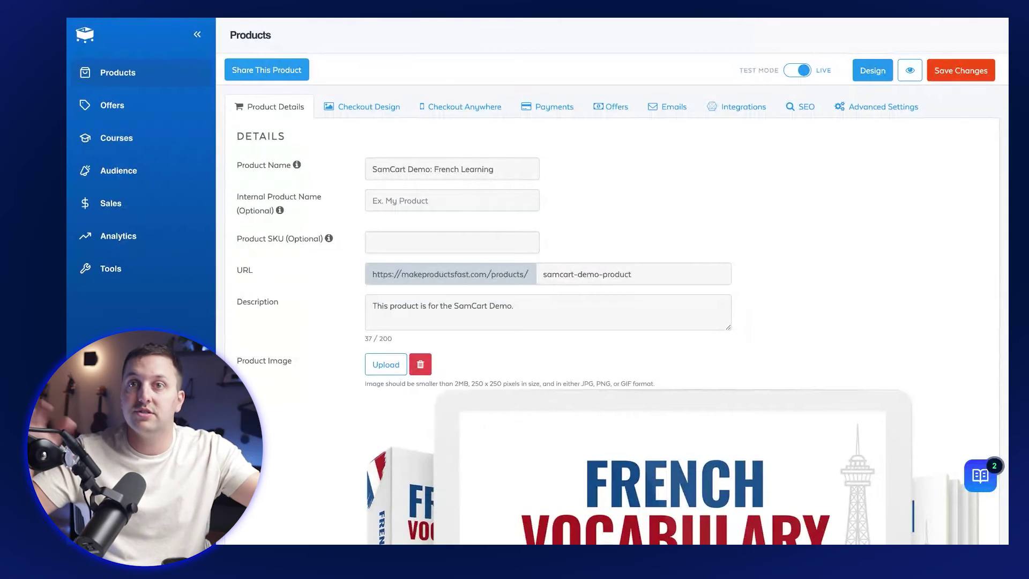
Step: Start a new integration rule using Mailchimp Example with the Add To List action
left_click(739, 113)
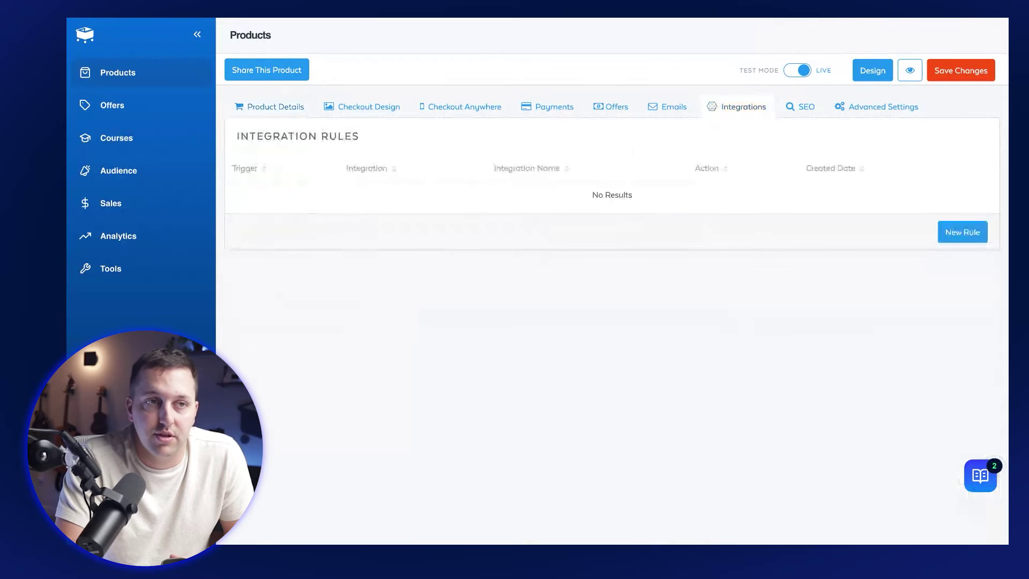
left_click(952, 235)
left_click(556, 197)
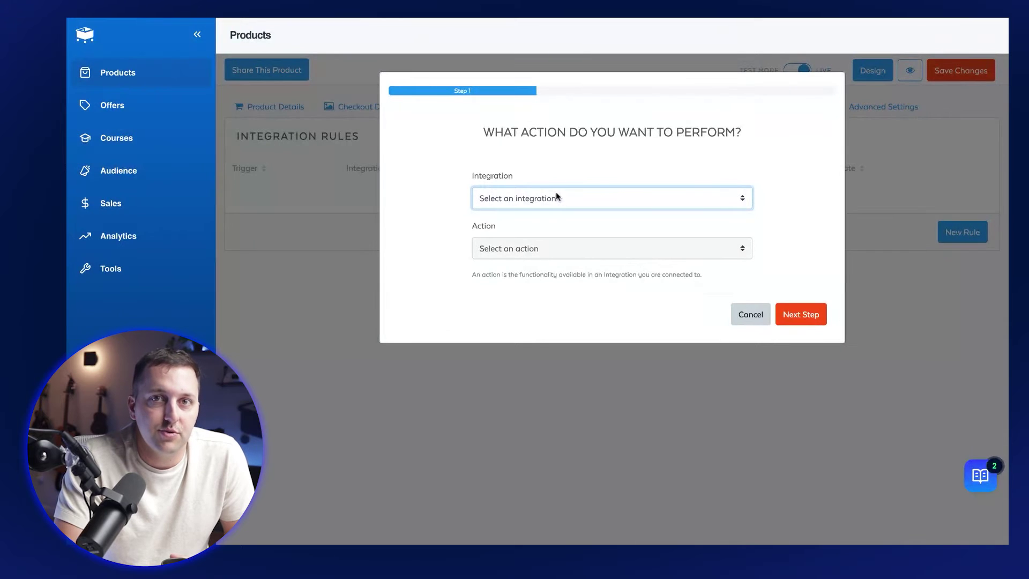
left_click(574, 292)
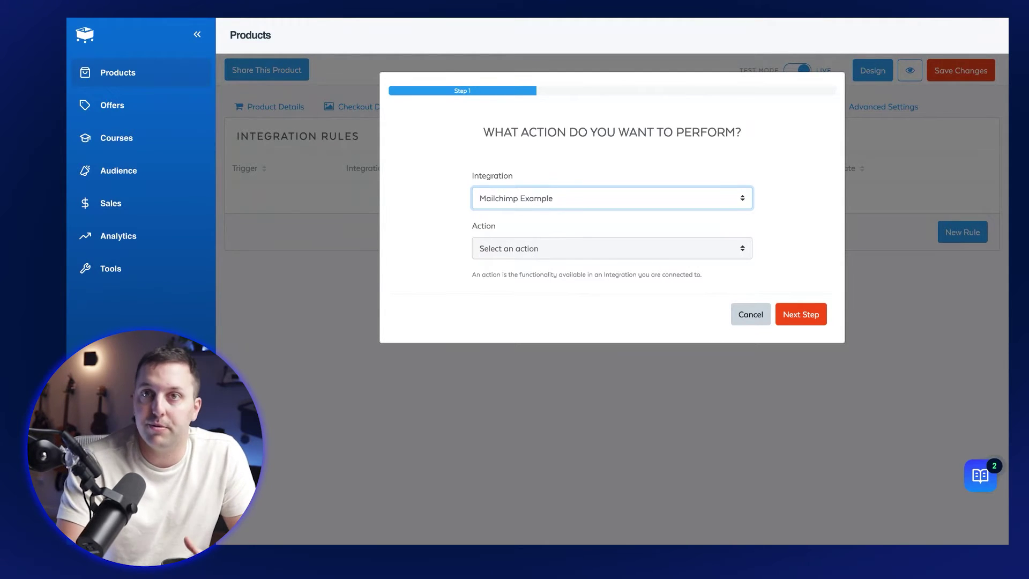
left_click(527, 251)
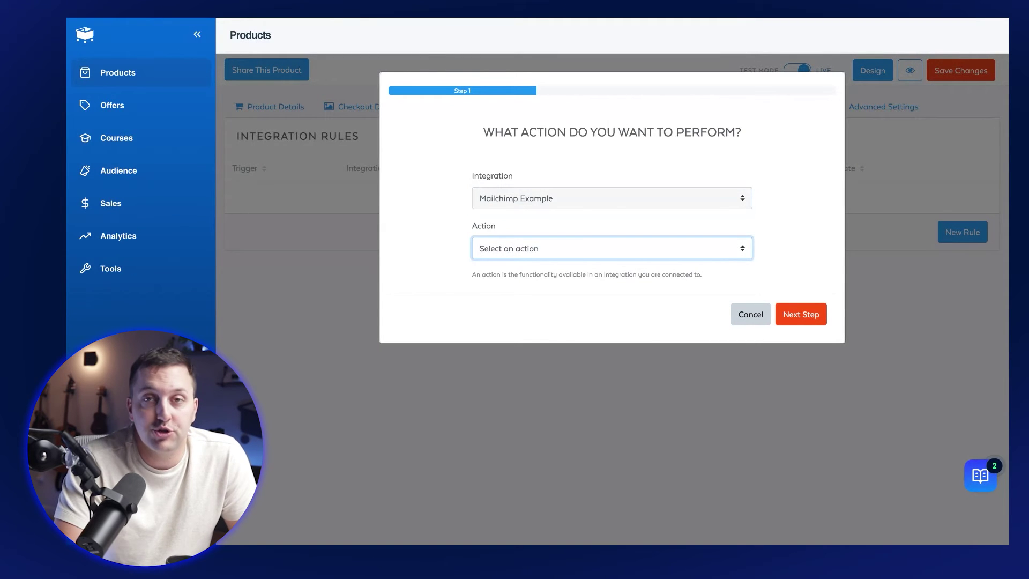
left_click(533, 264)
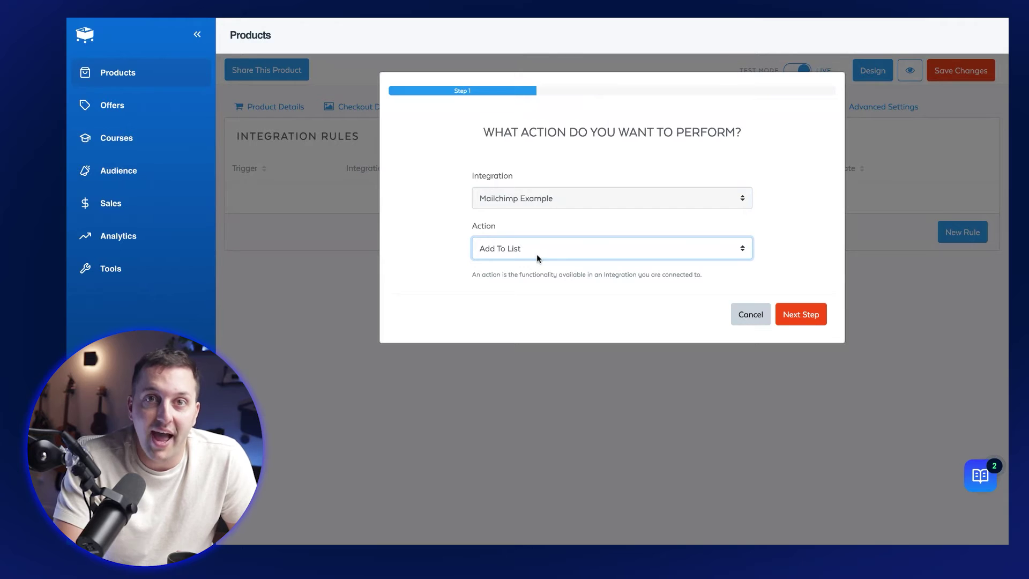
left_click(813, 321)
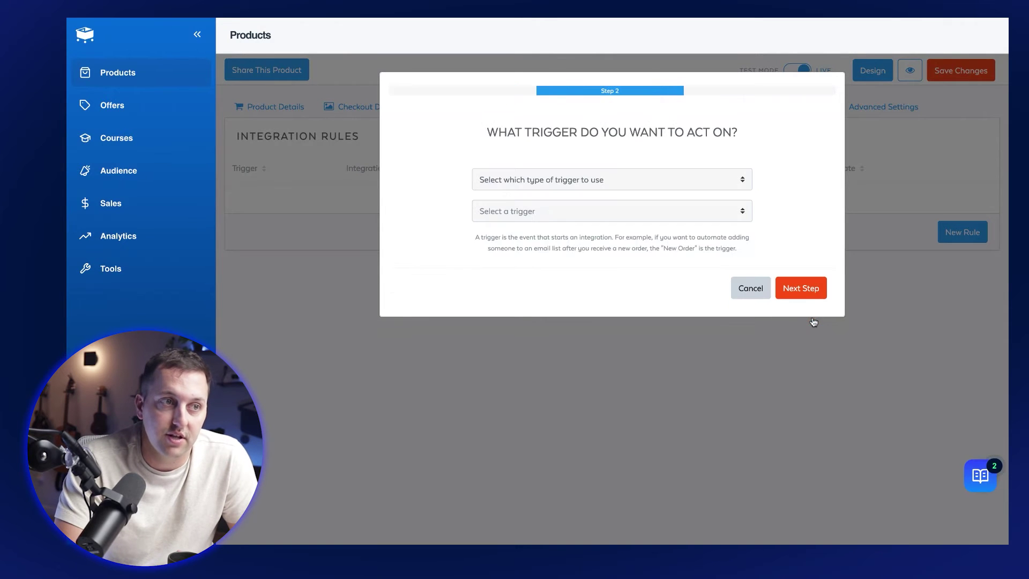
Step: Trigger it on eCommerce > Prospect Created, target the SamCart Examples list, and submit
left_click(532, 180)
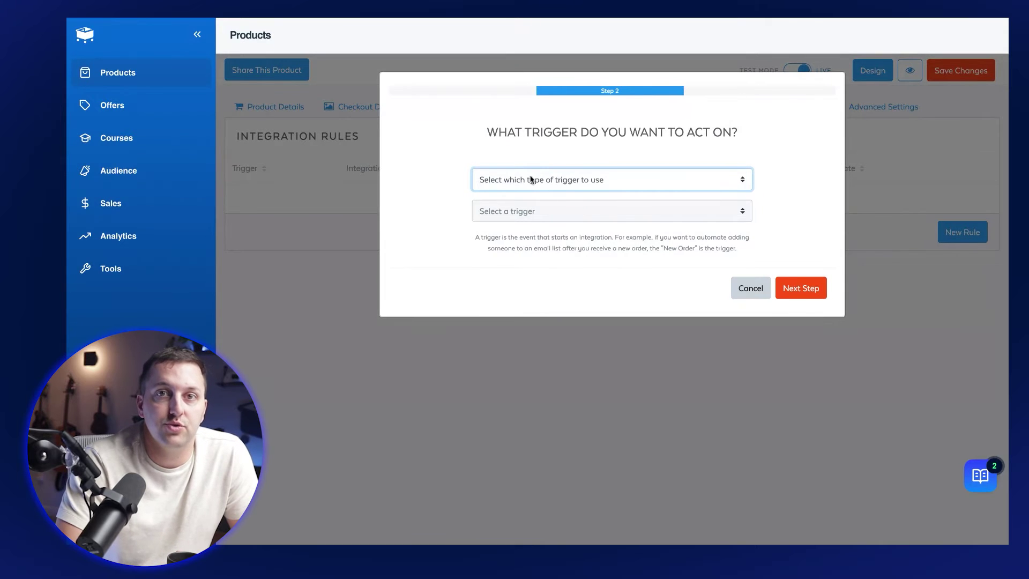
left_click(540, 211)
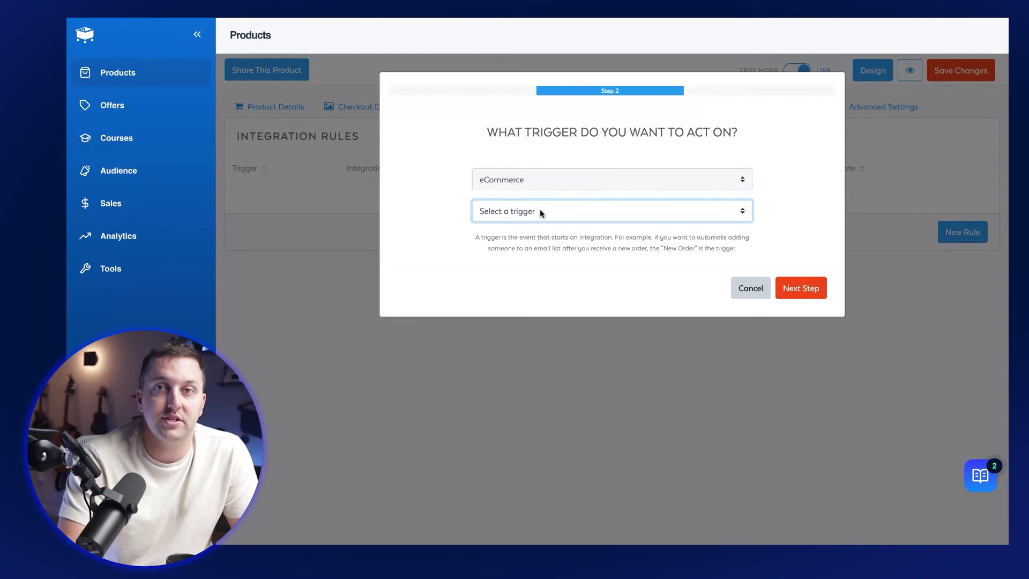
left_click(562, 273)
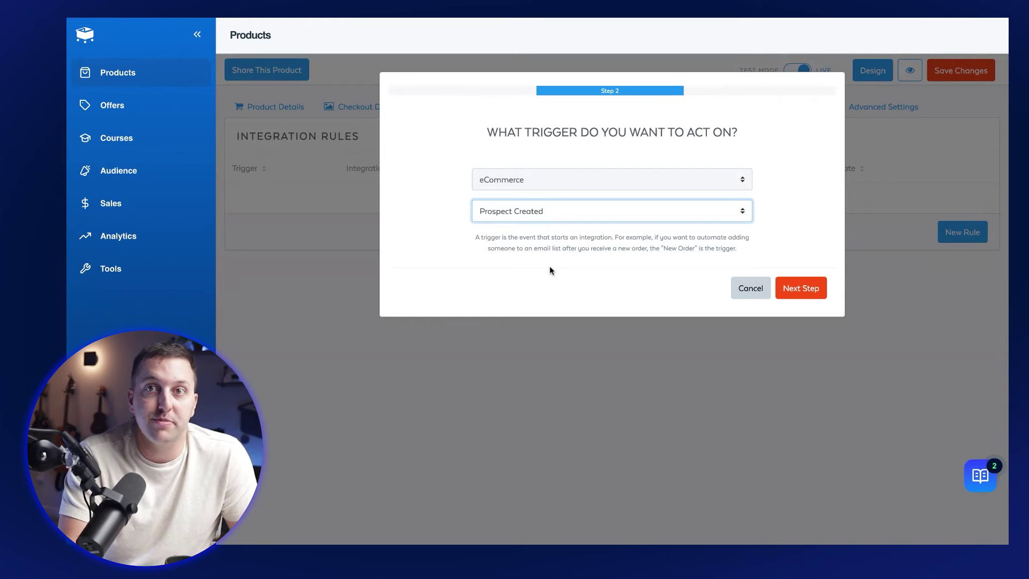
left_click(783, 287)
left_click(560, 217)
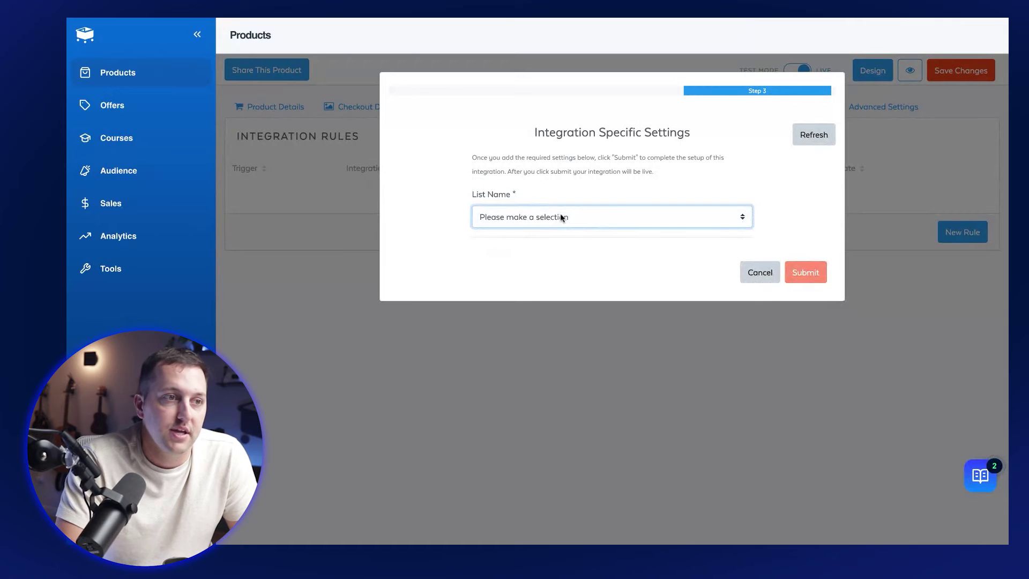
left_click(563, 229)
left_click(801, 273)
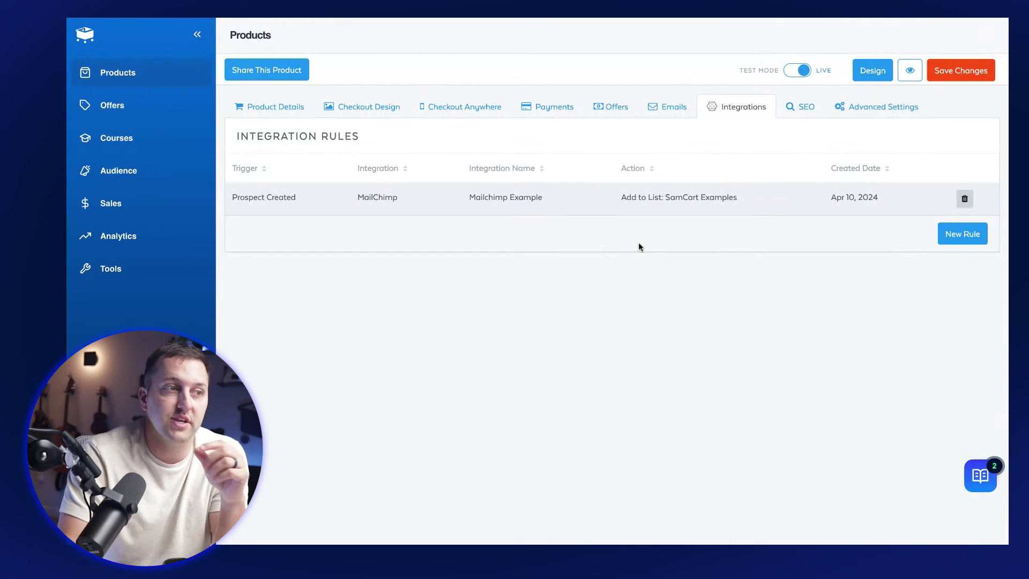
left_click_drag(231, 197, 419, 204)
left_click_drag(616, 199, 758, 211)
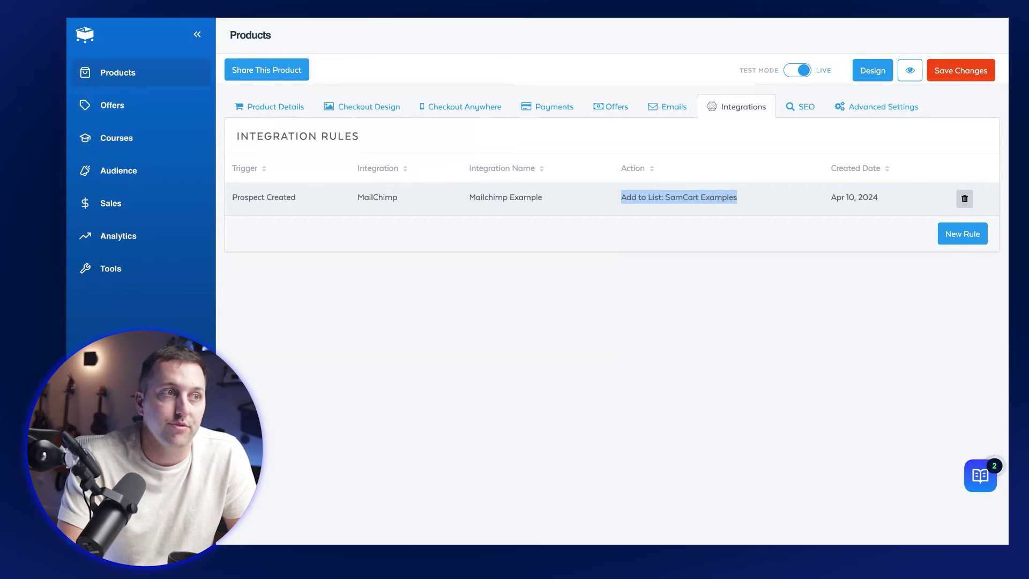
left_click(745, 201)
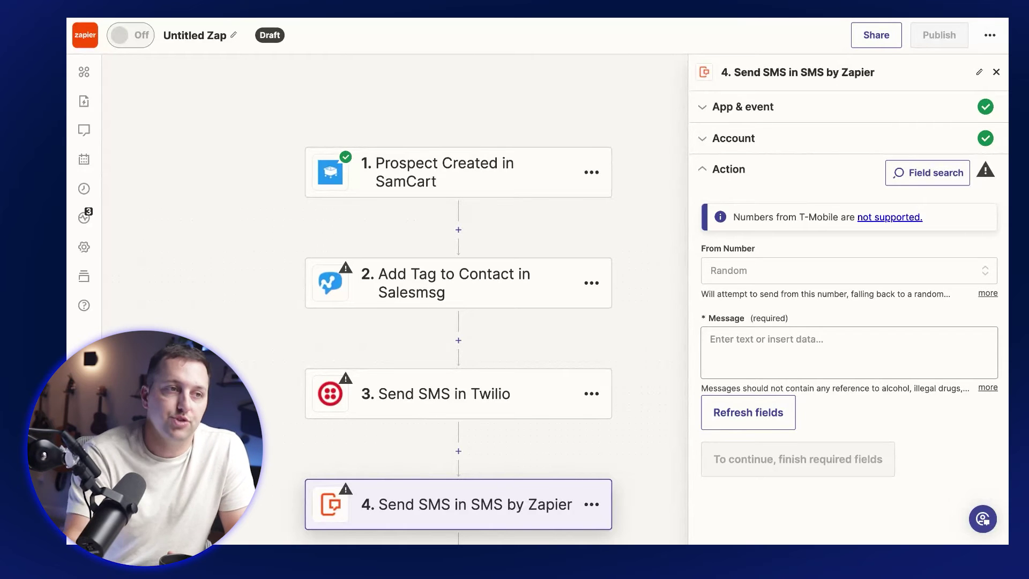
Step: Keep Prospect Created as the SamCart trigger event and confirm the SamCart Examples account
left_click(513, 178)
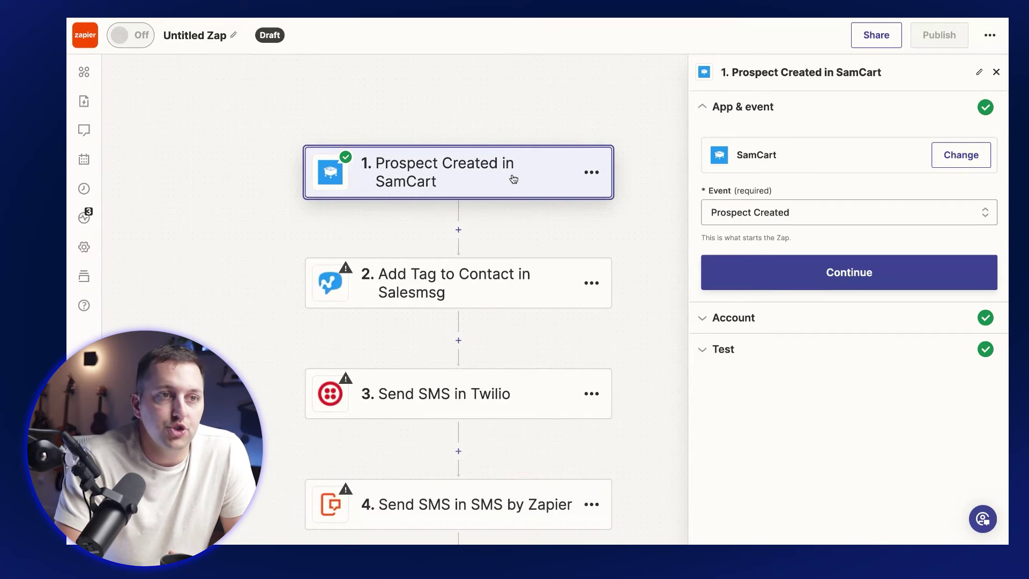
left_click(793, 212)
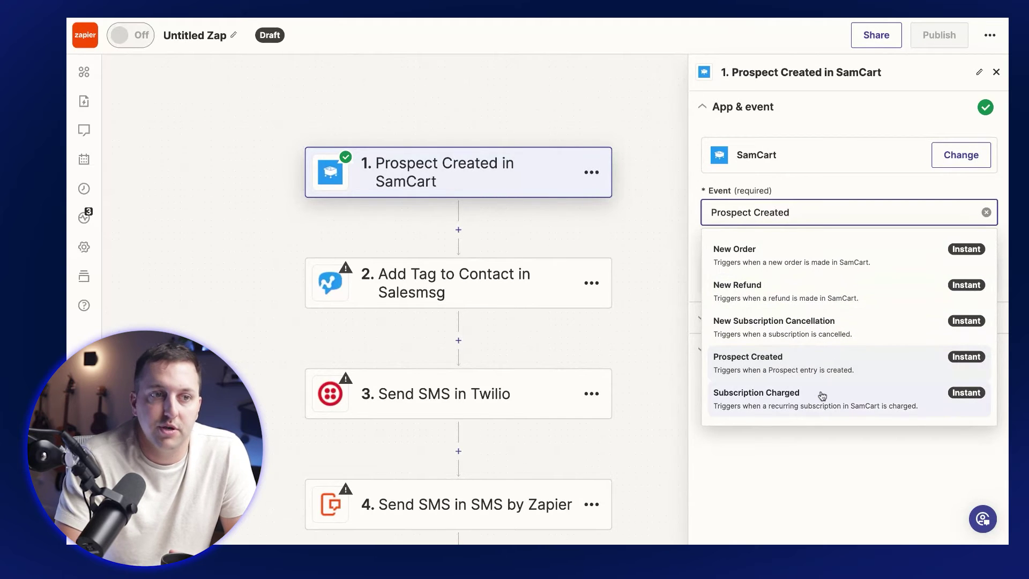
left_click(799, 368)
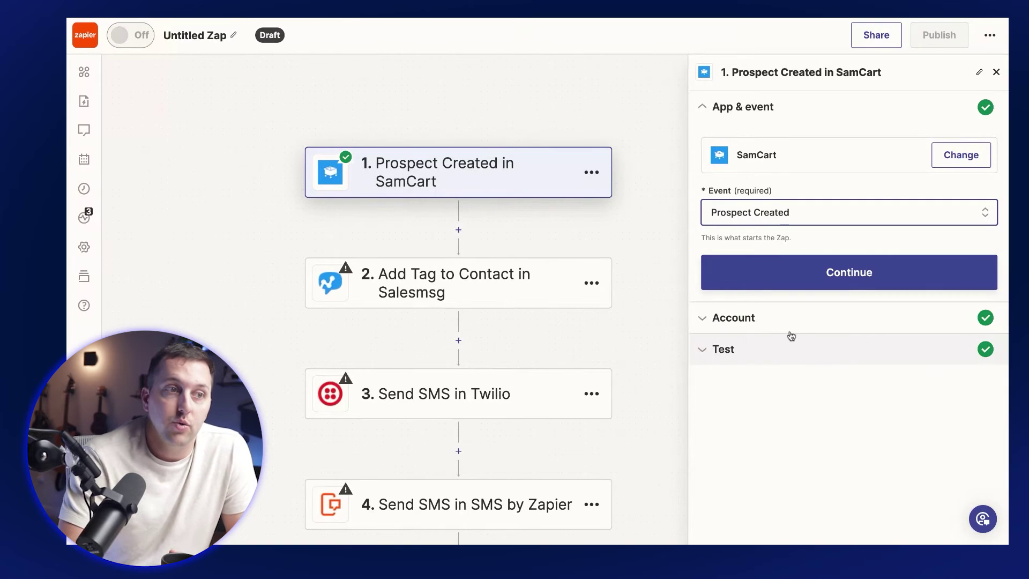
left_click(820, 272)
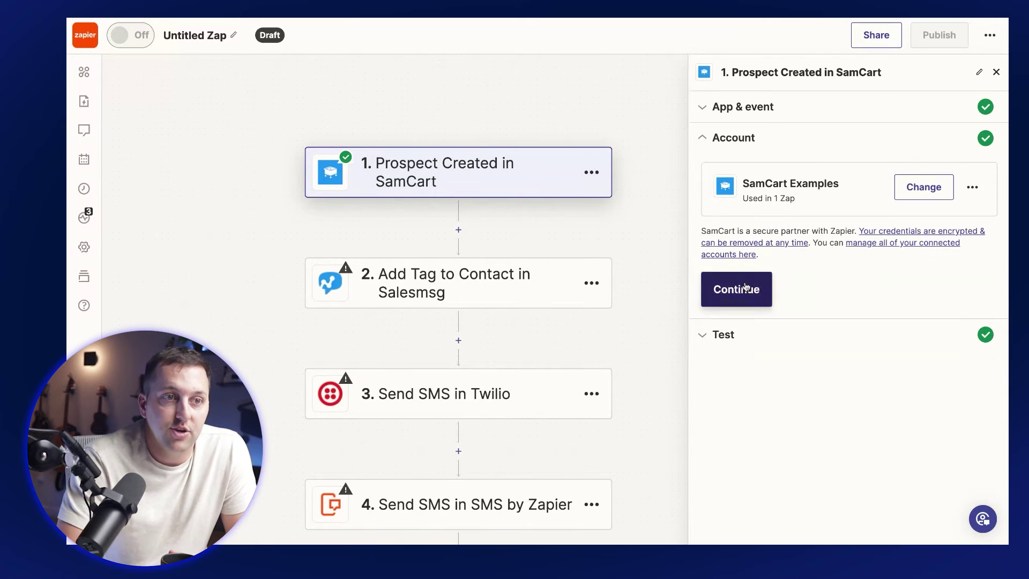
left_click(749, 281)
Step: Choose Prospect A as the test record, then open the SMS by Zapier step
scroll(768, 351, "down", 1)
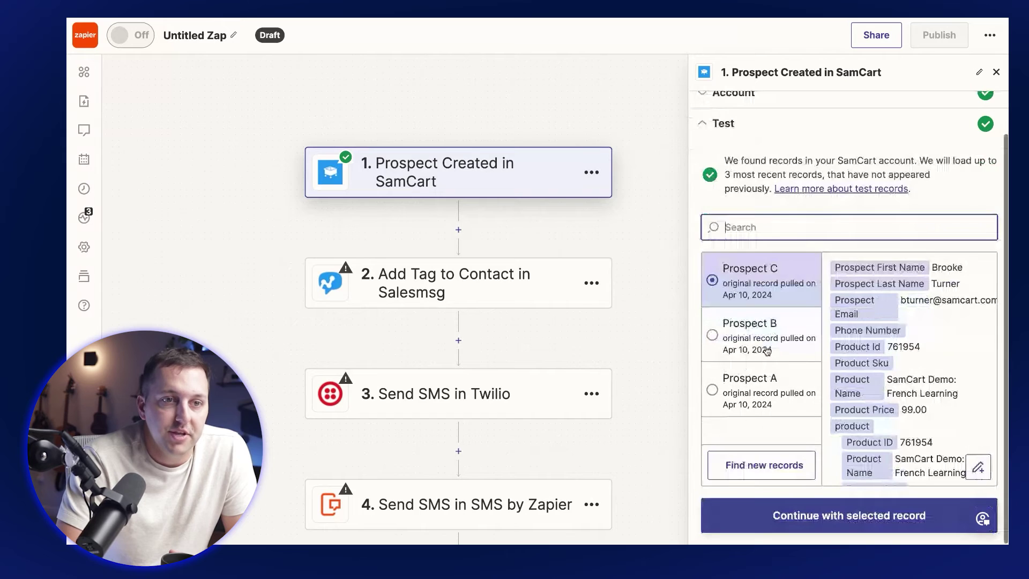
left_click(768, 350)
left_click(758, 379)
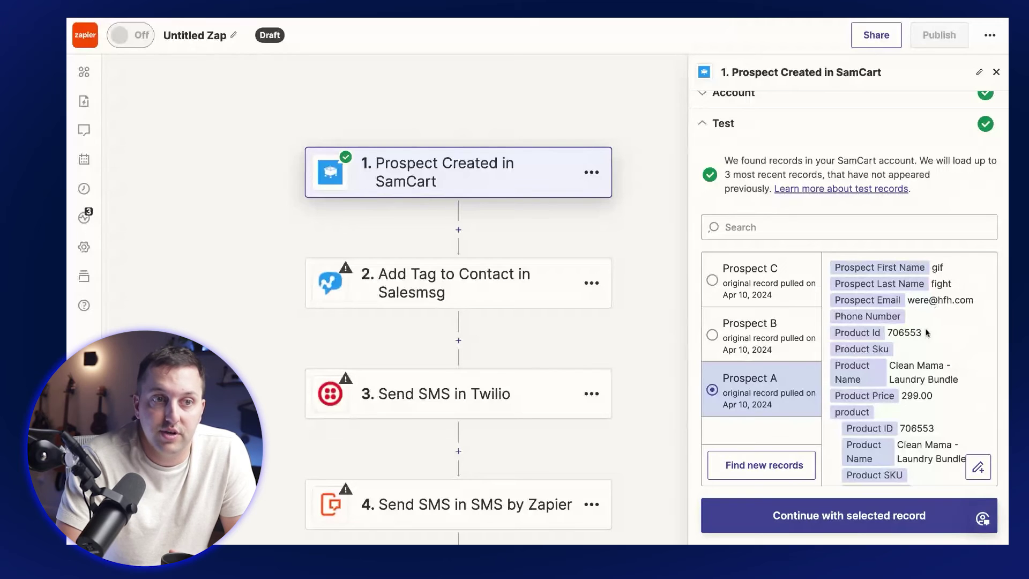
scroll(927, 362, "down", 3)
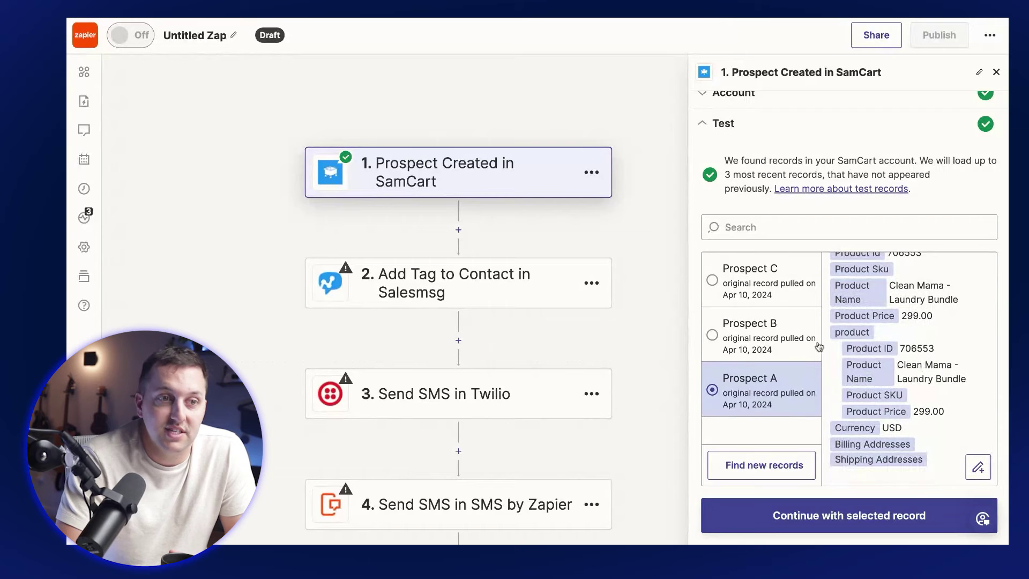
scroll(661, 290, "down", 3)
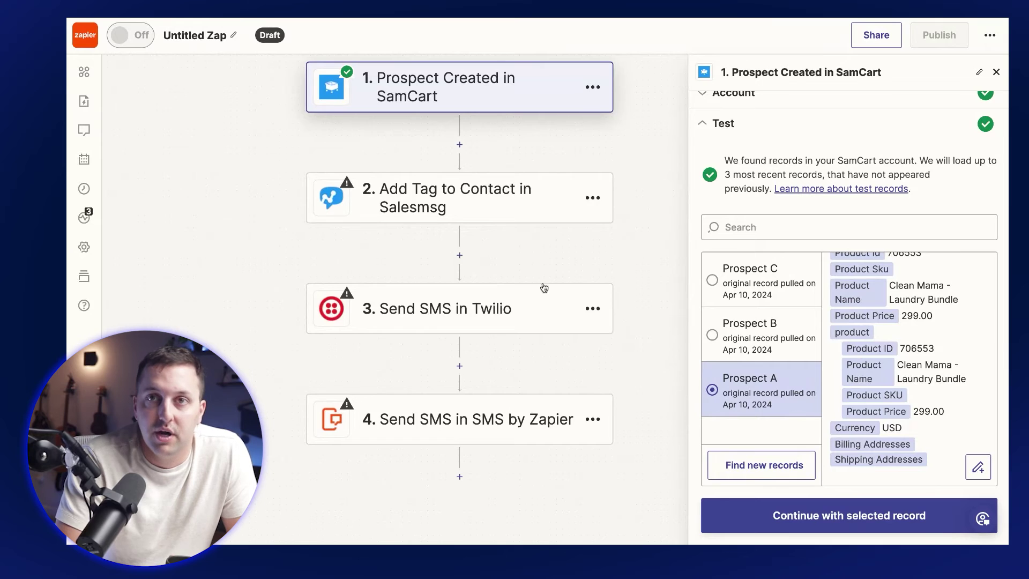
scroll(507, 281, "down", 3)
left_click(489, 268)
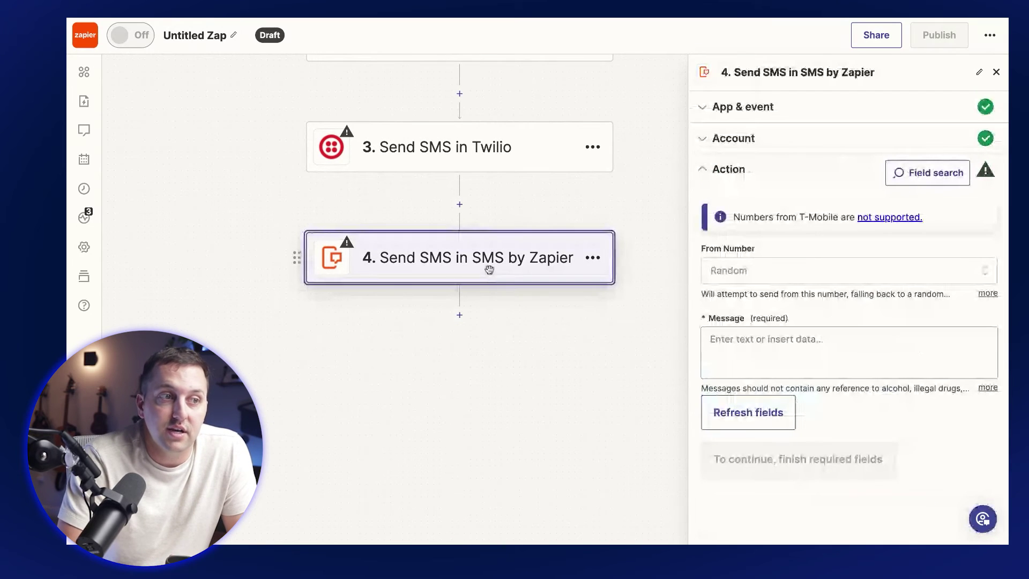